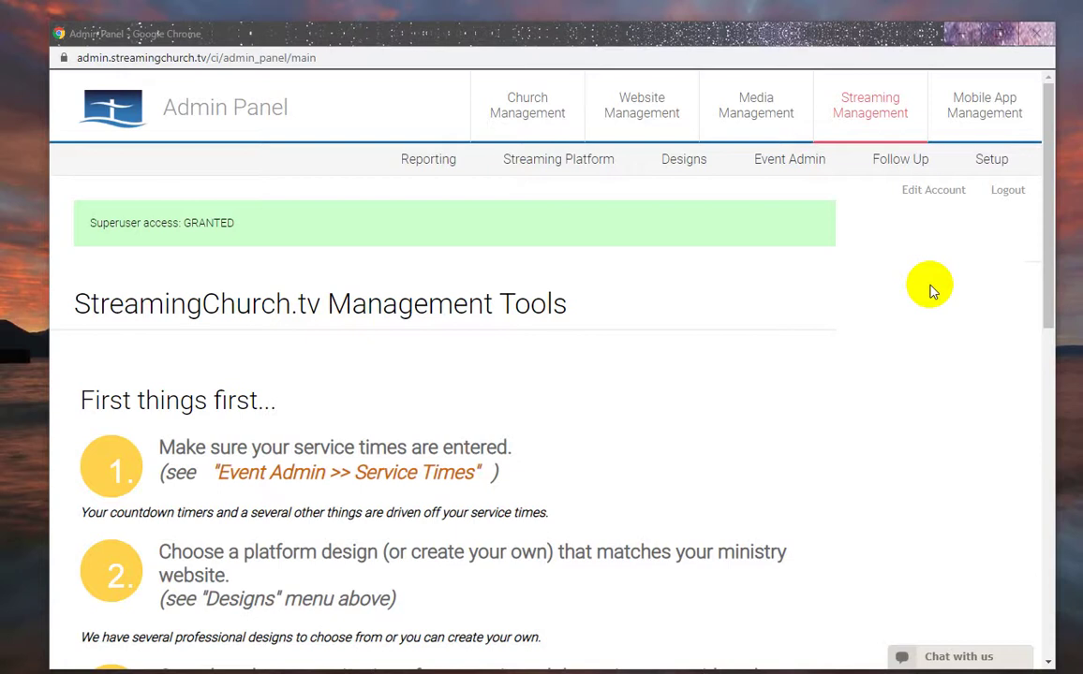
# - Open the Trim Video File tool among the other media tools in Media Management
pyautogui.click(774, 120)
pyautogui.click(890, 167)
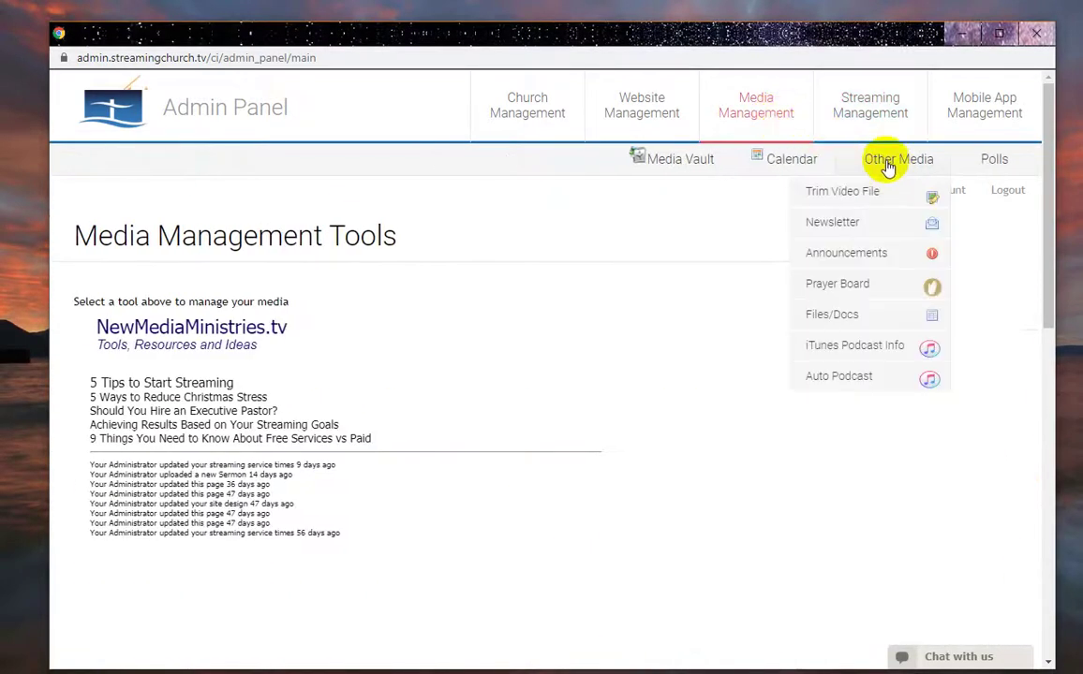
pyautogui.click(853, 202)
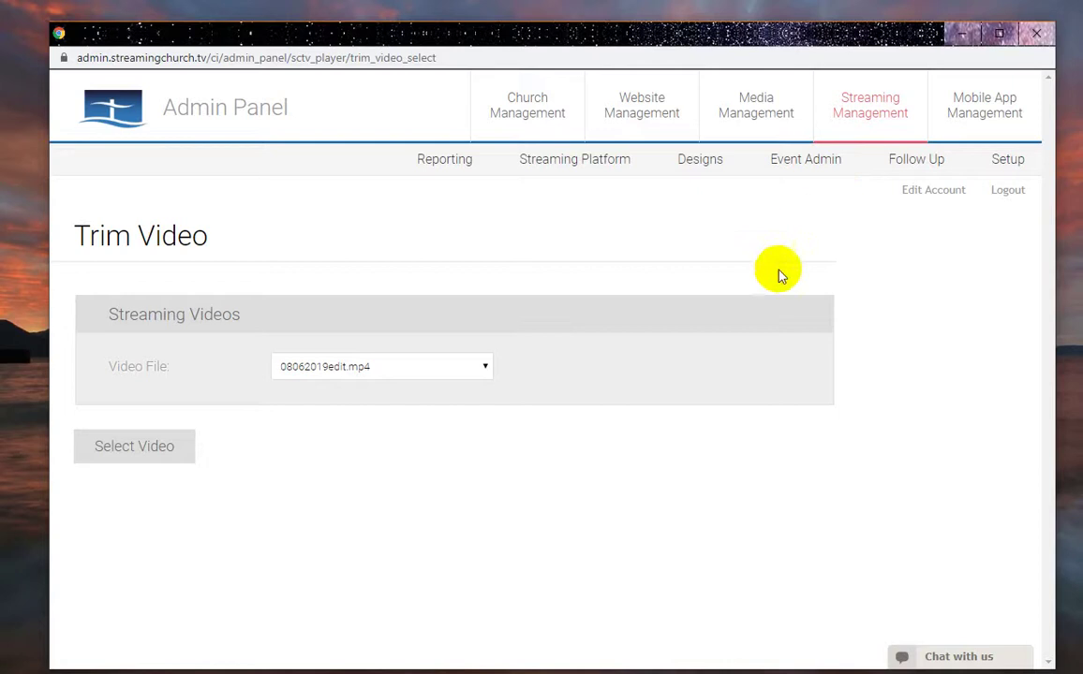
# - Choose Phil Demo.mp4 as the streaming video and load it in the trim editor
pyautogui.click(486, 371)
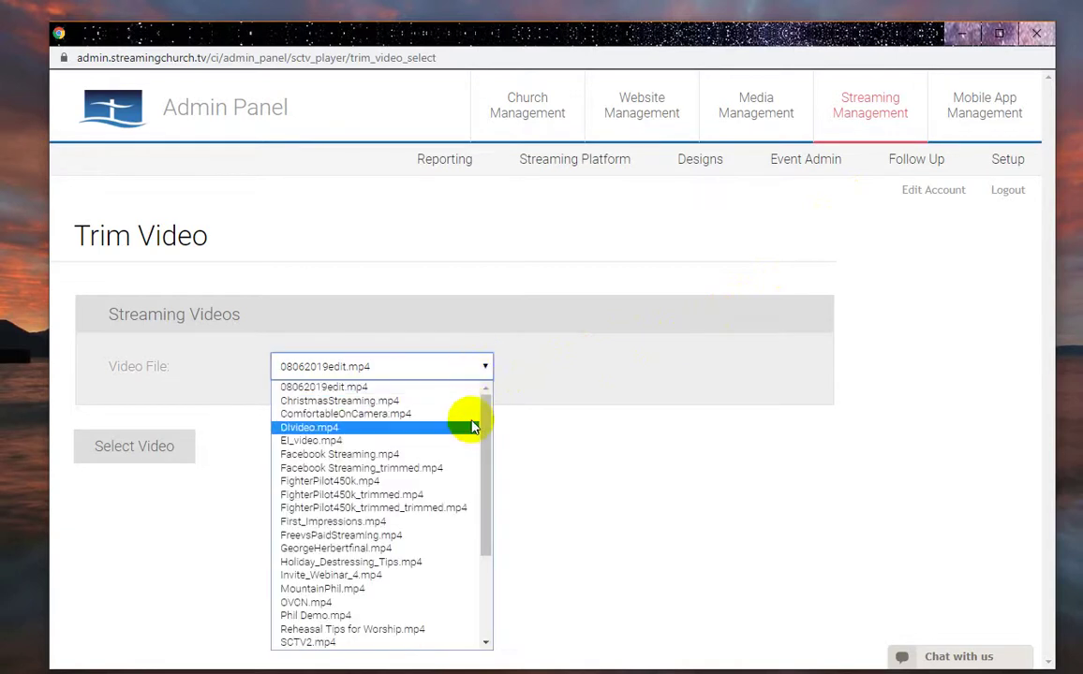
pyautogui.click(384, 617)
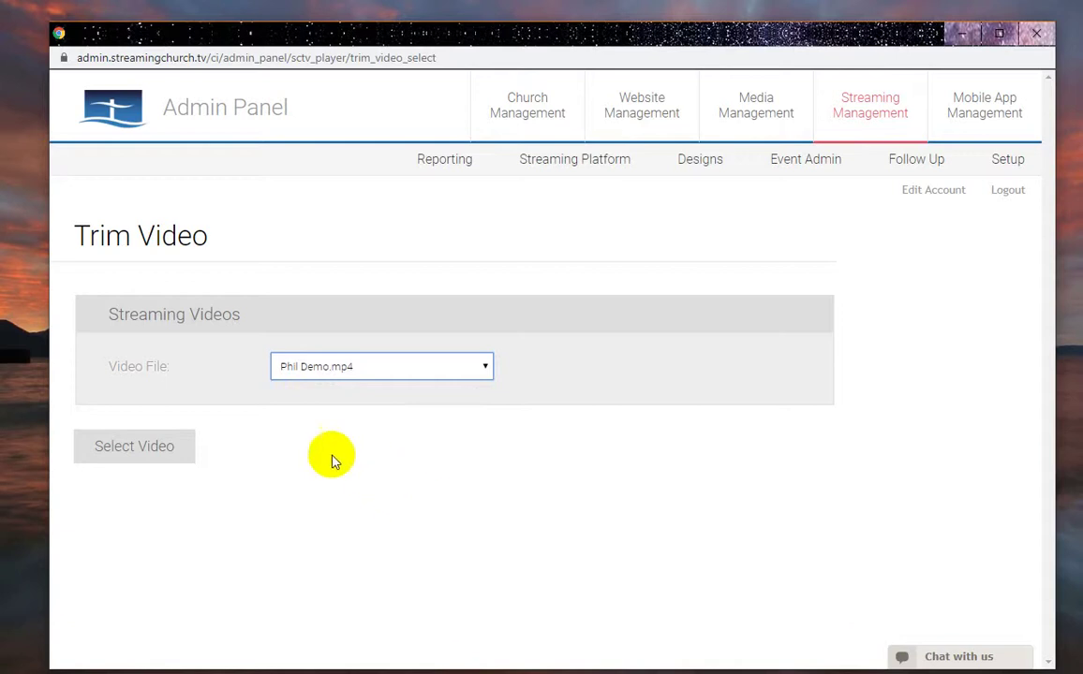
pyautogui.click(145, 447)
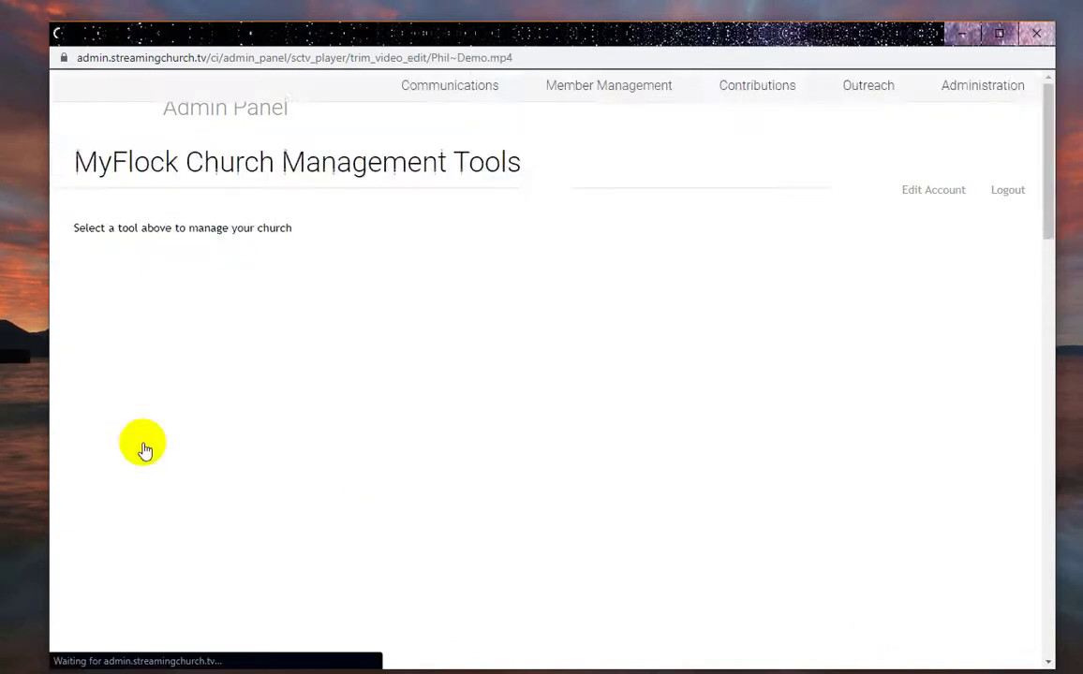
pyautogui.scroll(-1, 651, 457)
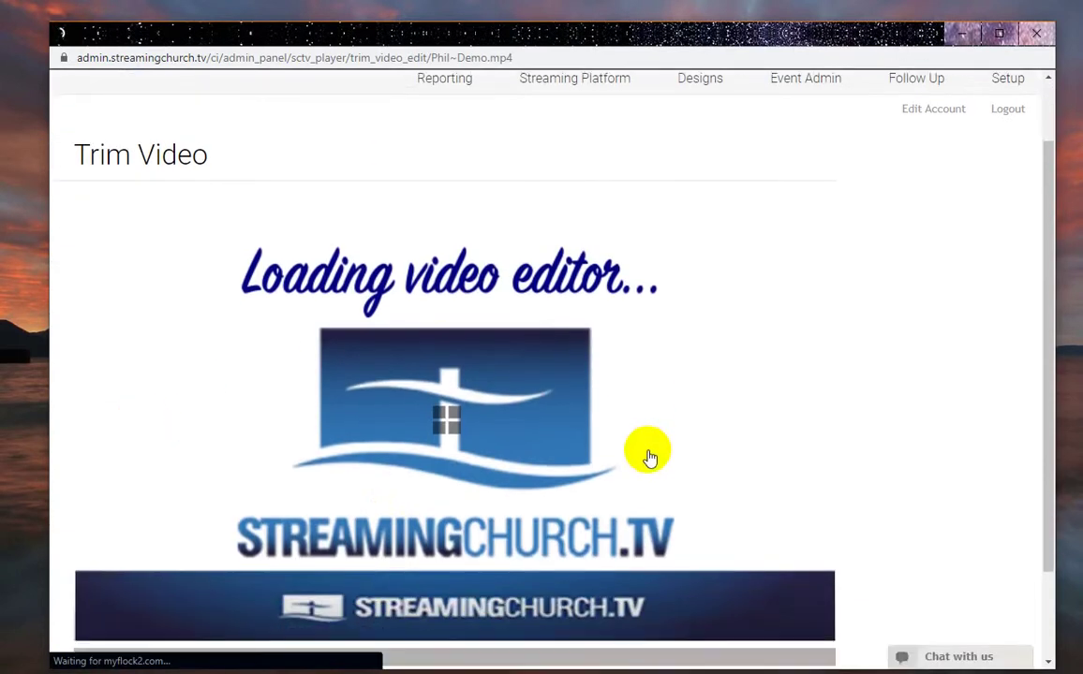
pyautogui.scroll(-1, 651, 457)
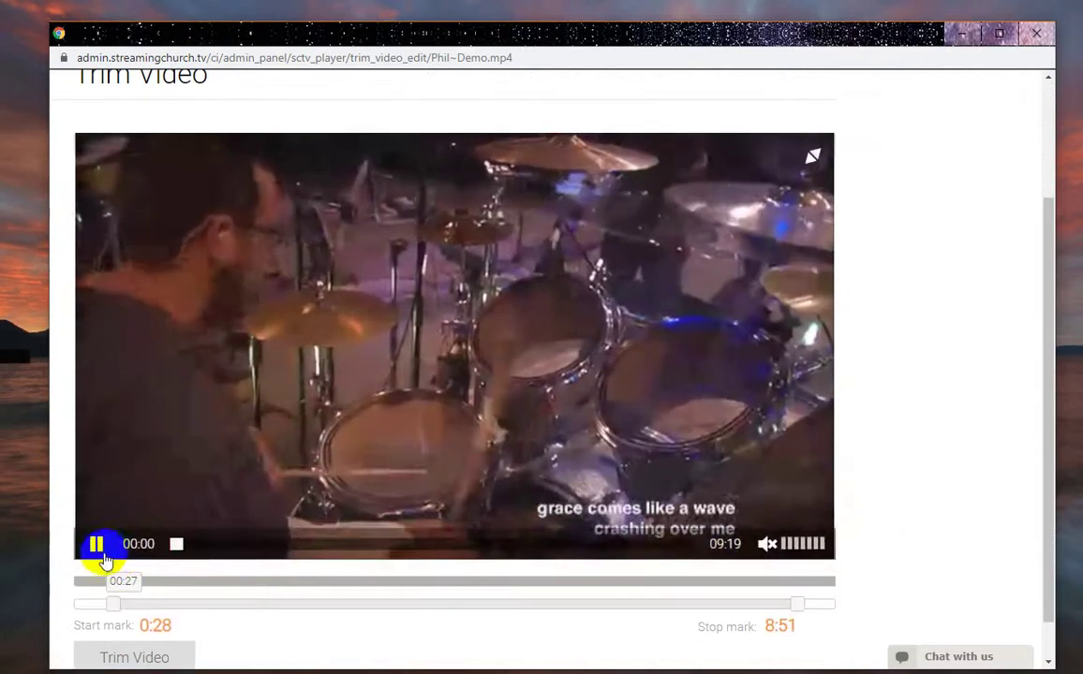
# - Pause the video preview and mute its sound
pyautogui.click(97, 545)
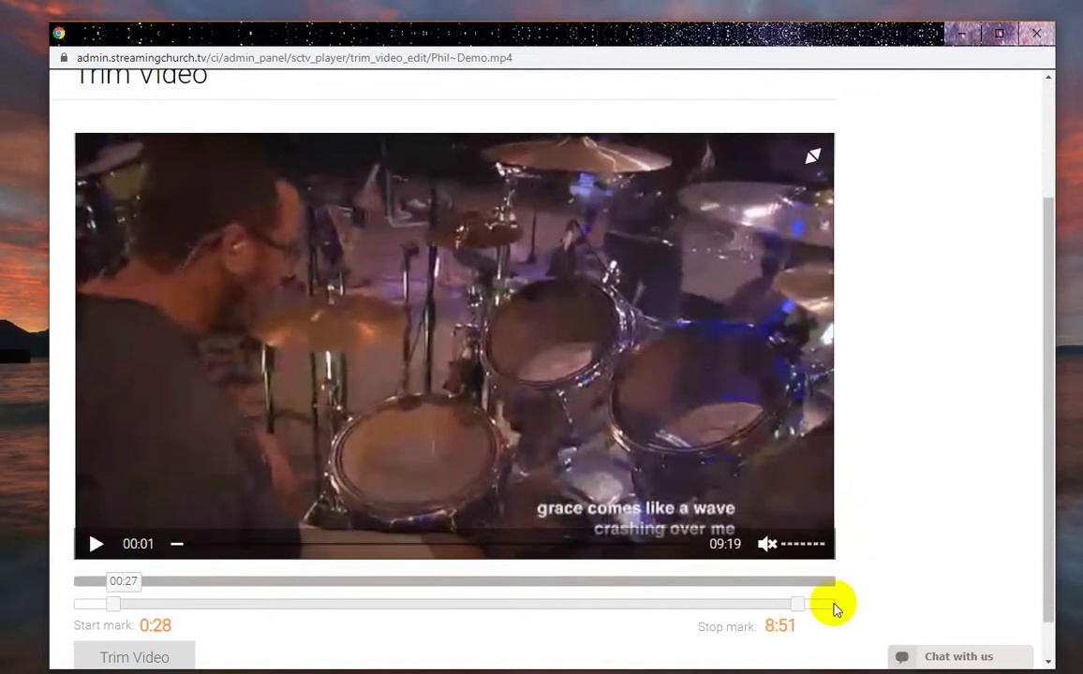
pyautogui.click(767, 543)
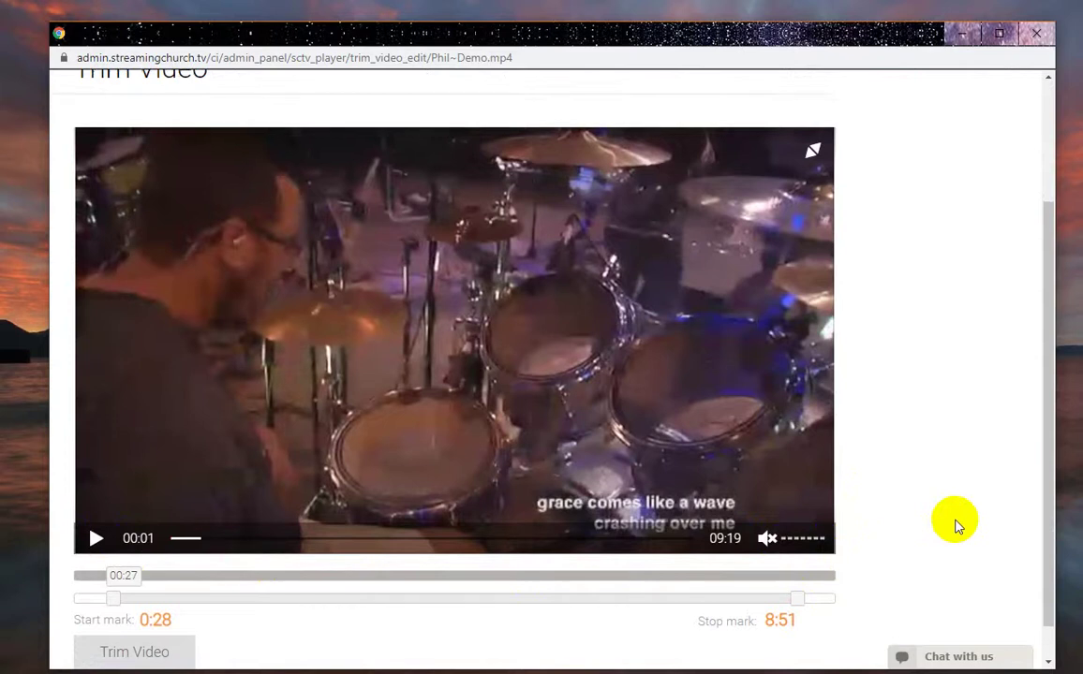
pyautogui.scroll(-1, 955, 526)
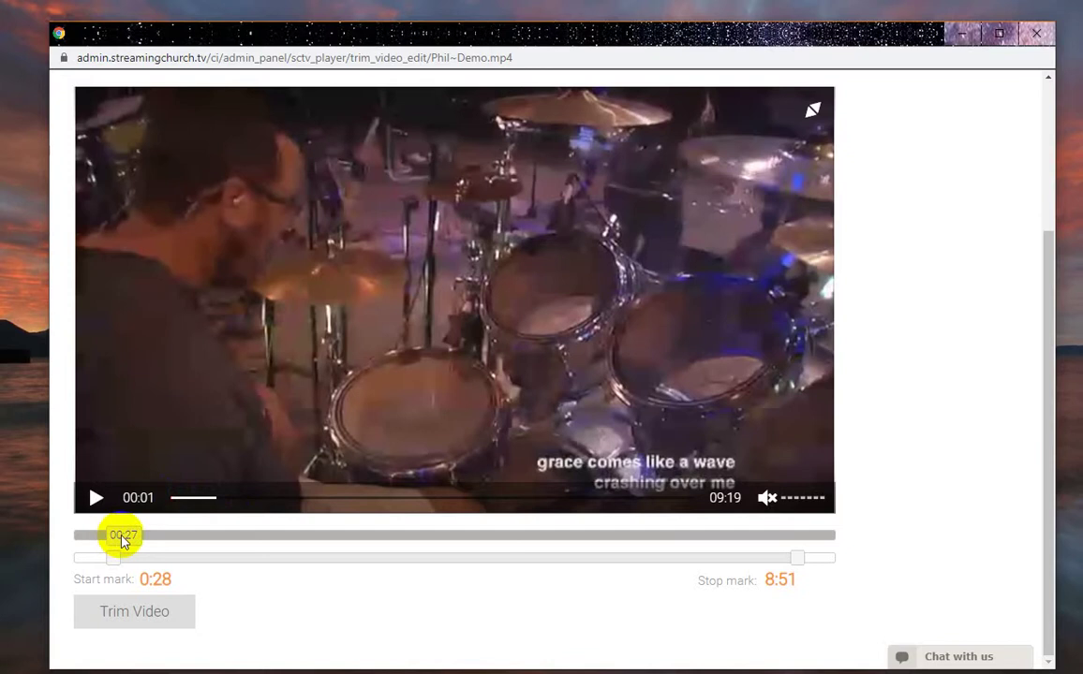
# - Scrub the preview to 00:59 and set the trim start mark to 00:59
pyautogui.moveTo(122, 536); pyautogui.dragTo(89, 548)
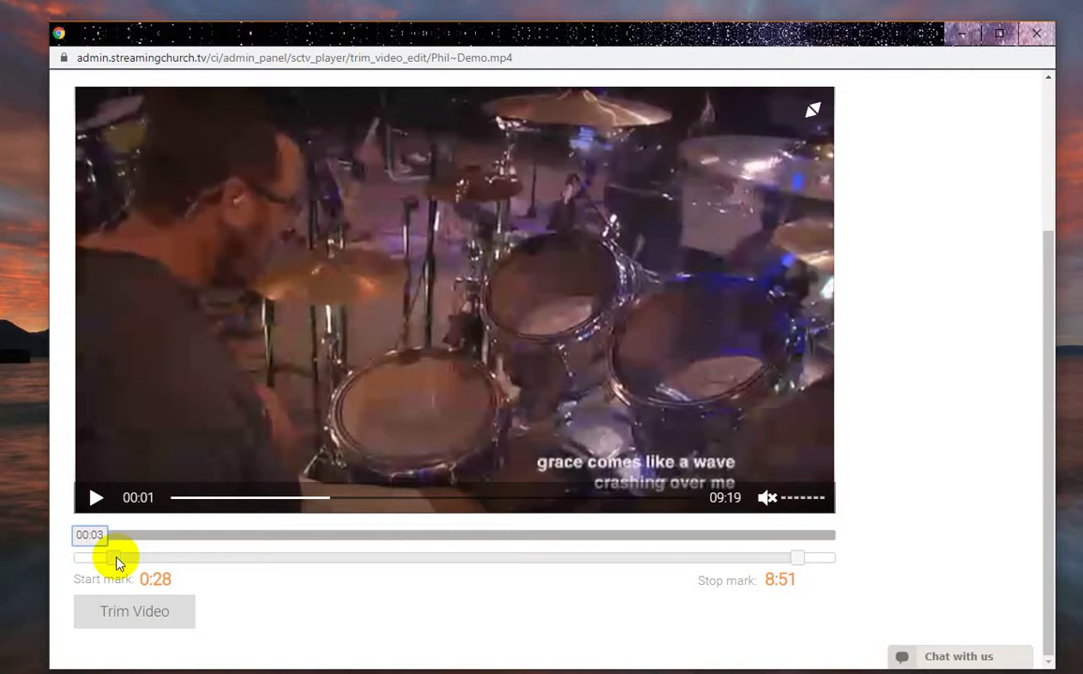
pyautogui.click(97, 499)
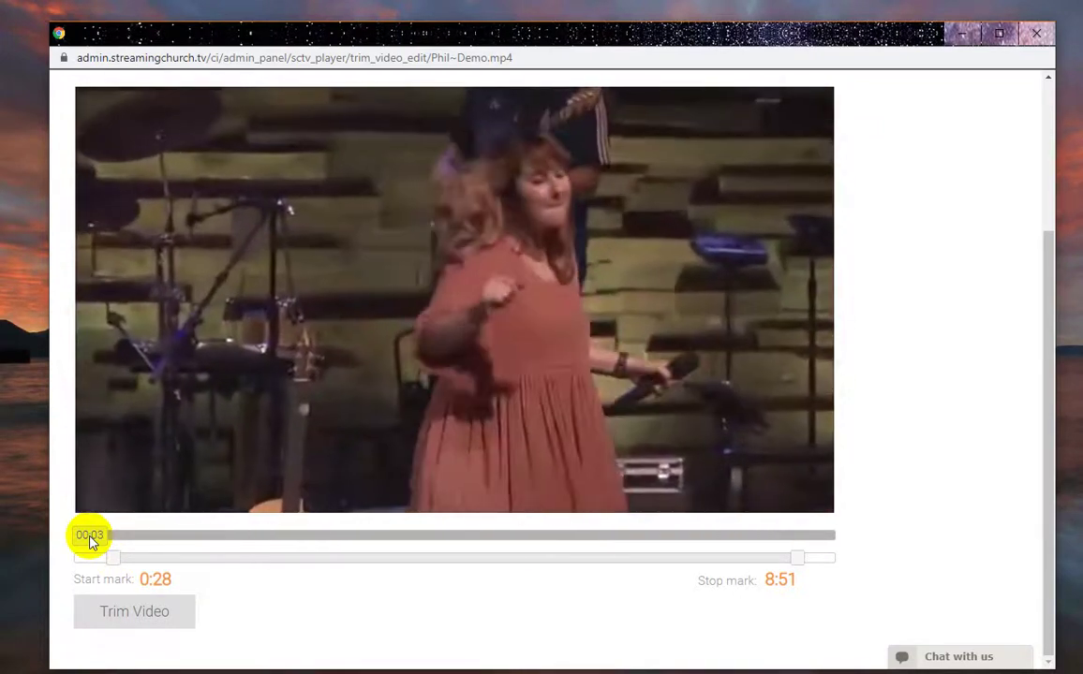
pyautogui.click(91, 541)
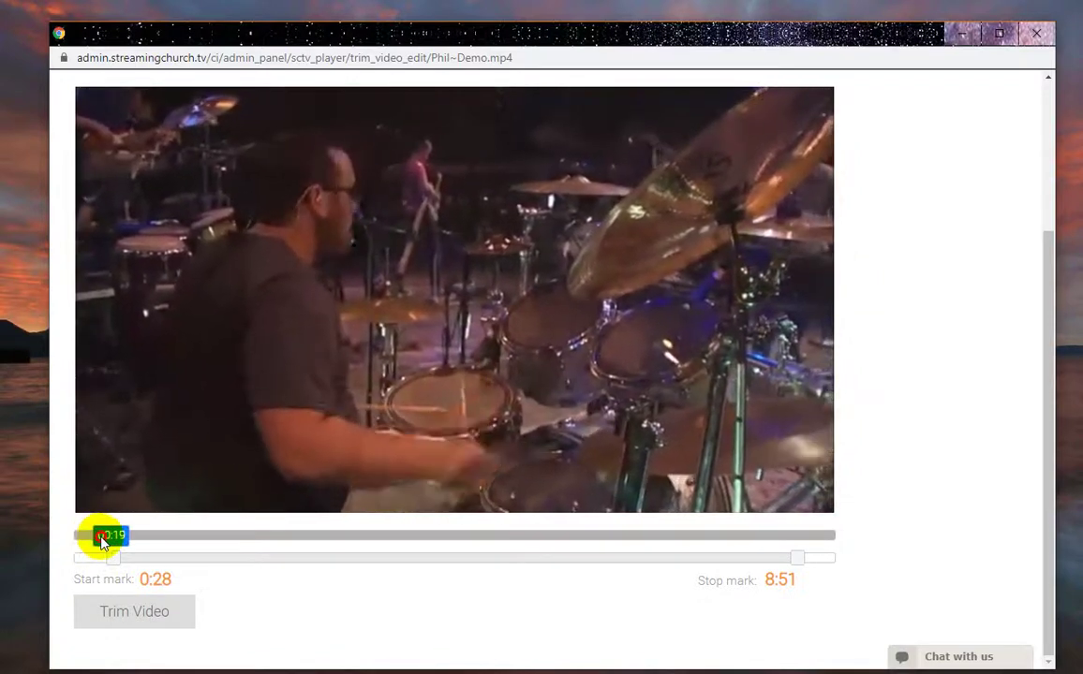
pyautogui.moveTo(101, 540); pyautogui.dragTo(157, 549)
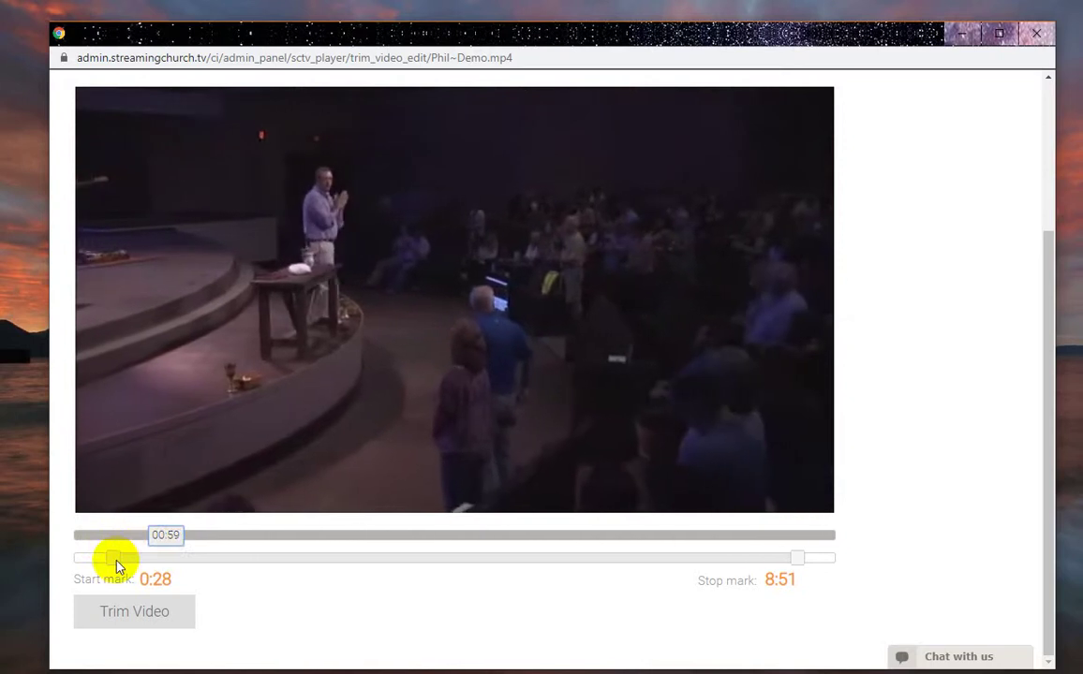
pyautogui.moveTo(116, 562); pyautogui.dragTo(155, 562)
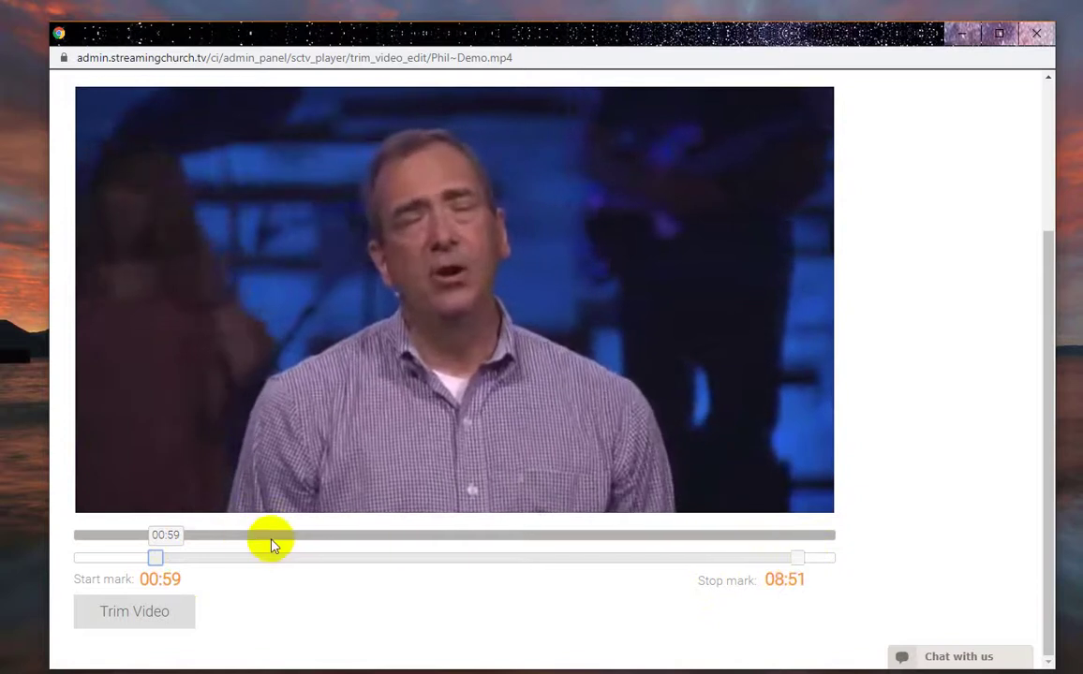
# - Set the stop mark to 03:24, using the preview at about 03:25 as reference, and trim the video
pyautogui.click(167, 534)
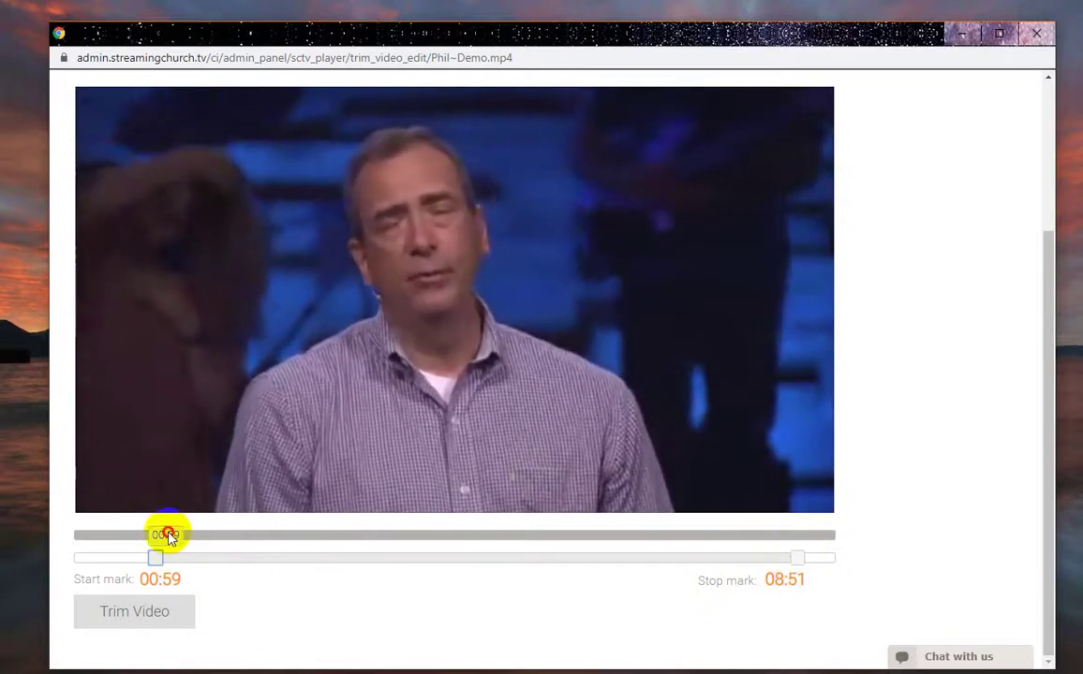
pyautogui.moveTo(167, 535)
pyautogui.mouseDown()
pyautogui.moveTo(262, 550)
pyautogui.moveTo(358, 544)
pyautogui.mouseUp()
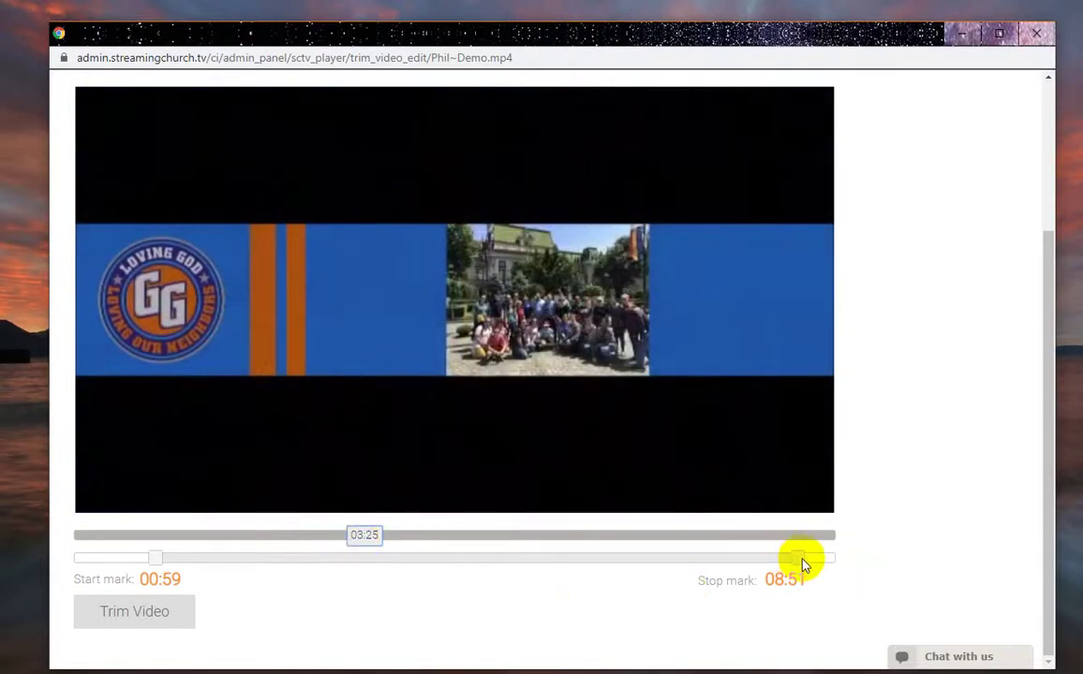
pyautogui.moveTo(800, 560); pyautogui.dragTo(388, 552)
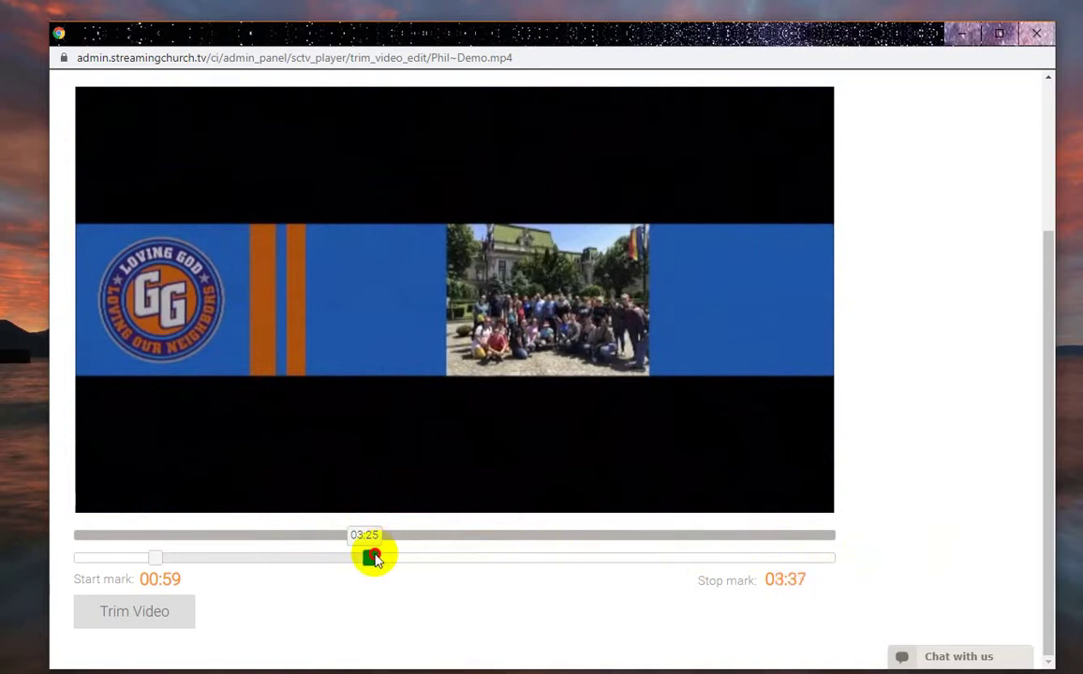
pyautogui.moveTo(373, 561); pyautogui.dragTo(371, 563)
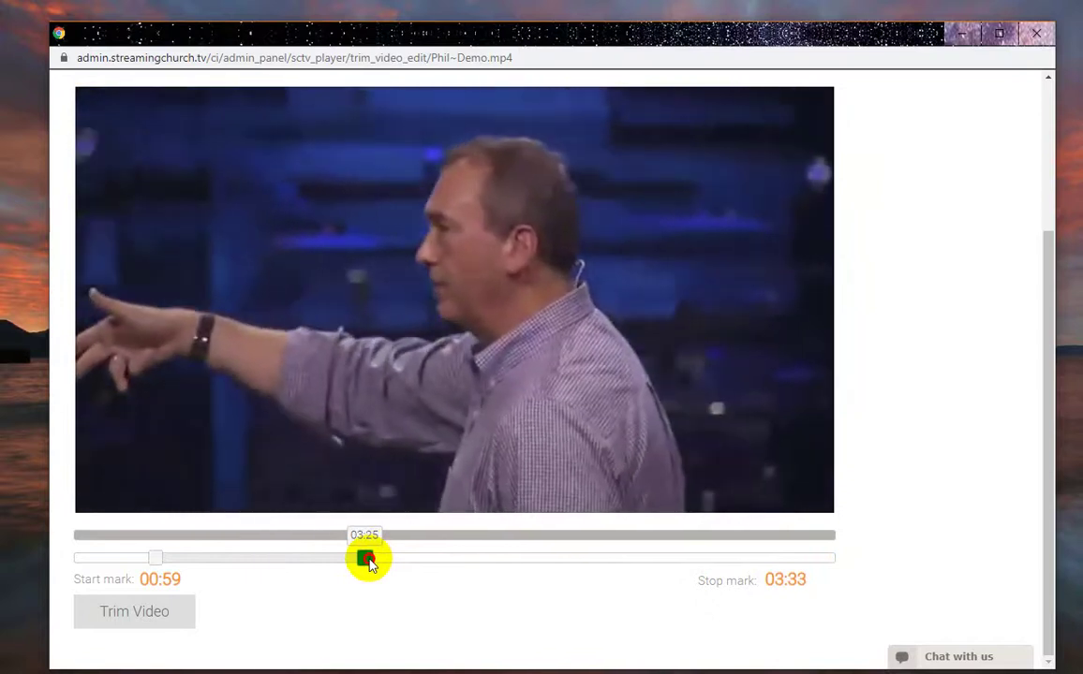
pyautogui.moveTo(369, 562); pyautogui.dragTo(356, 564)
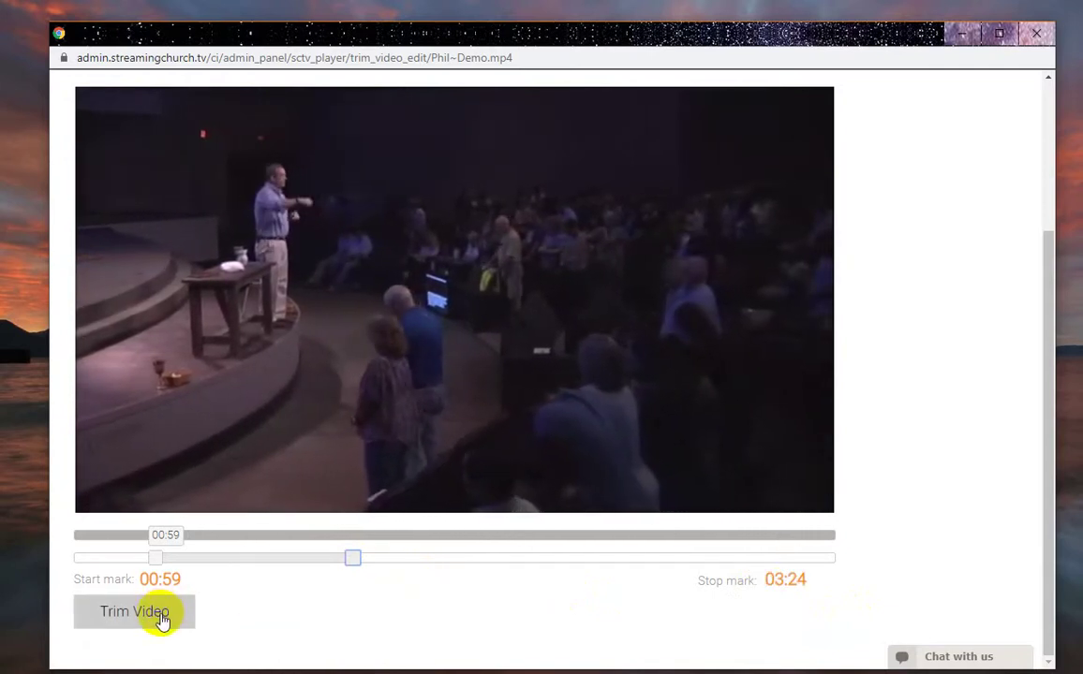
pyautogui.click(161, 620)
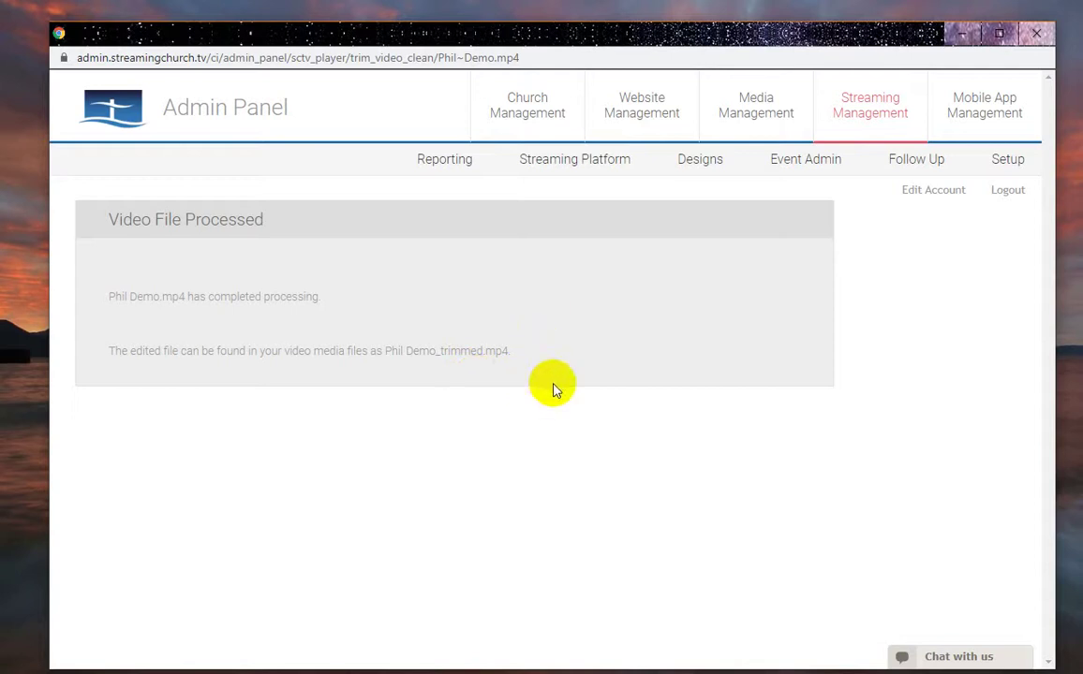
# - Open the Media Vault and bring up the selection of previously recorded or uploaded media
pyautogui.click(741, 122)
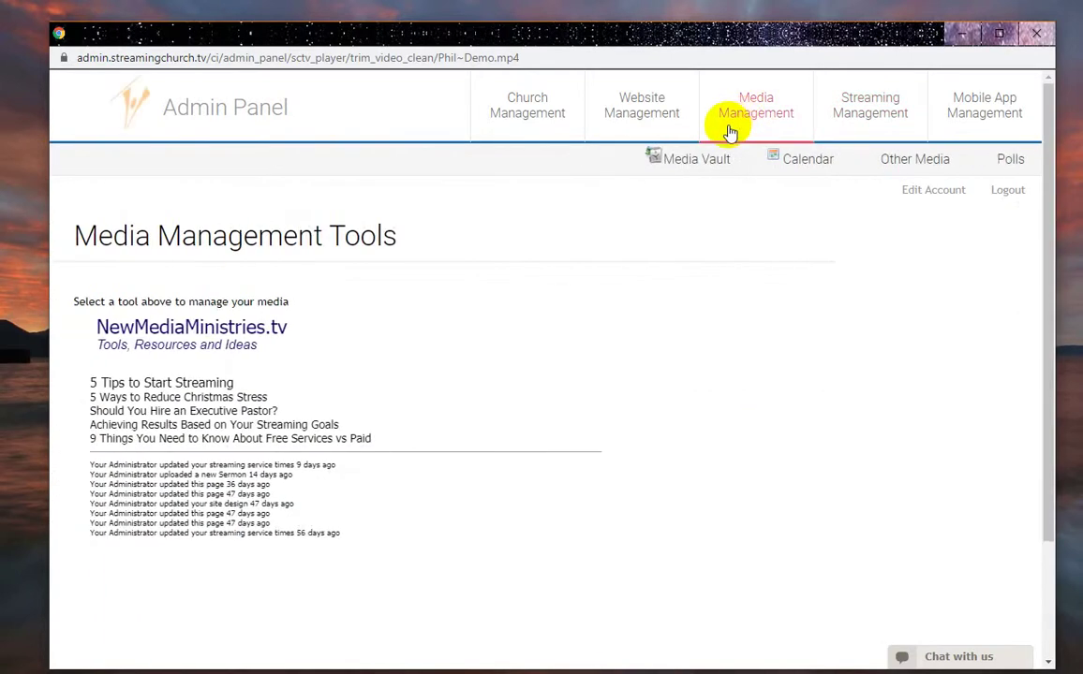
pyautogui.click(704, 165)
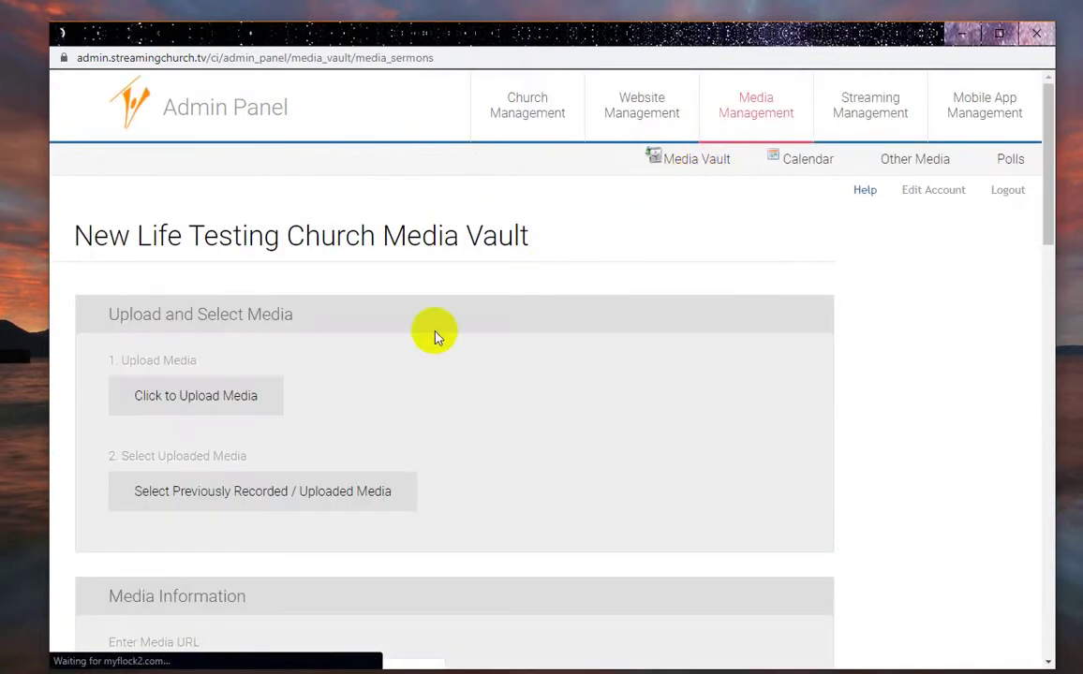
pyautogui.scroll(-2, 361, 394)
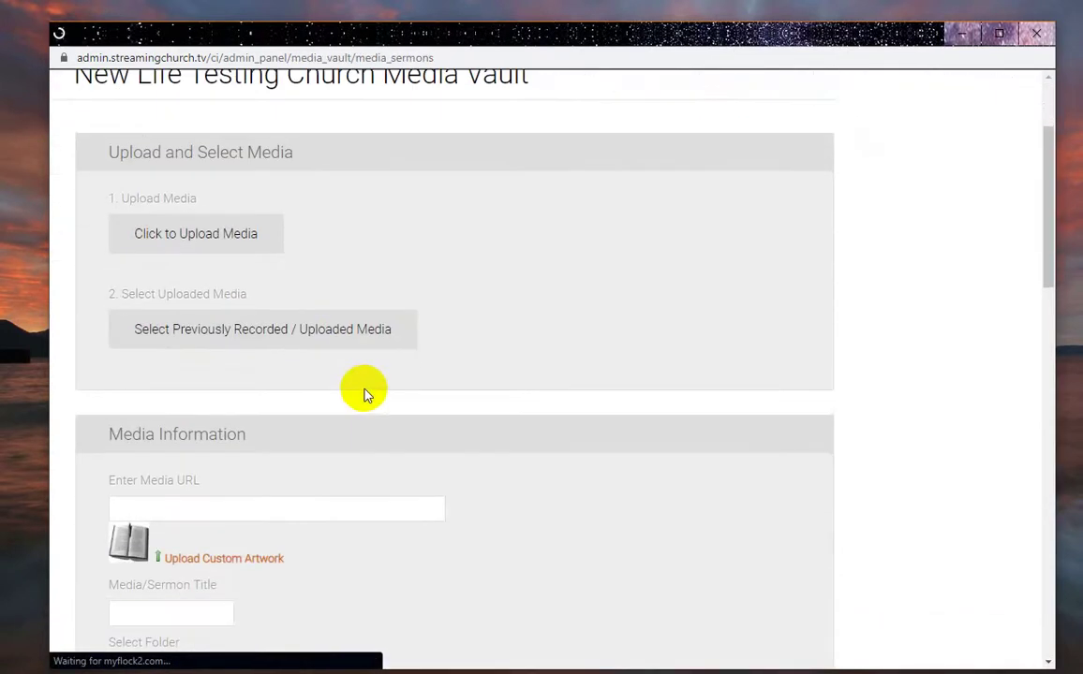
pyautogui.click(289, 331)
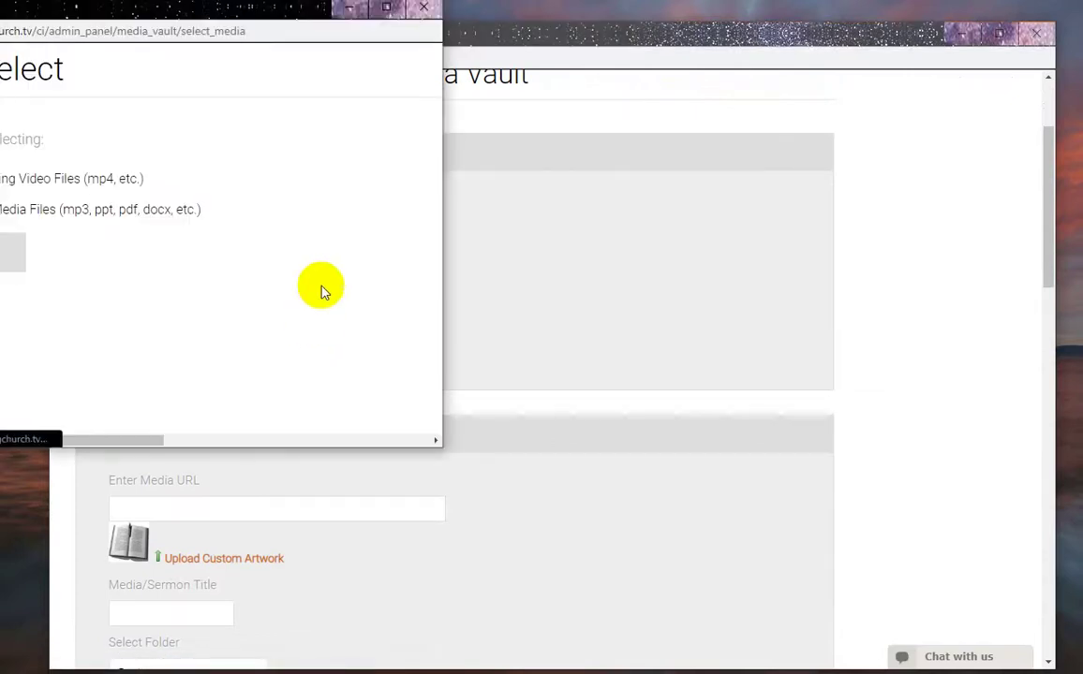
# - Continue with streaming video files and choose Phil Demo_trimmed.mp4 as the streaming file
pyautogui.moveTo(266, 13); pyautogui.dragTo(463, 54)
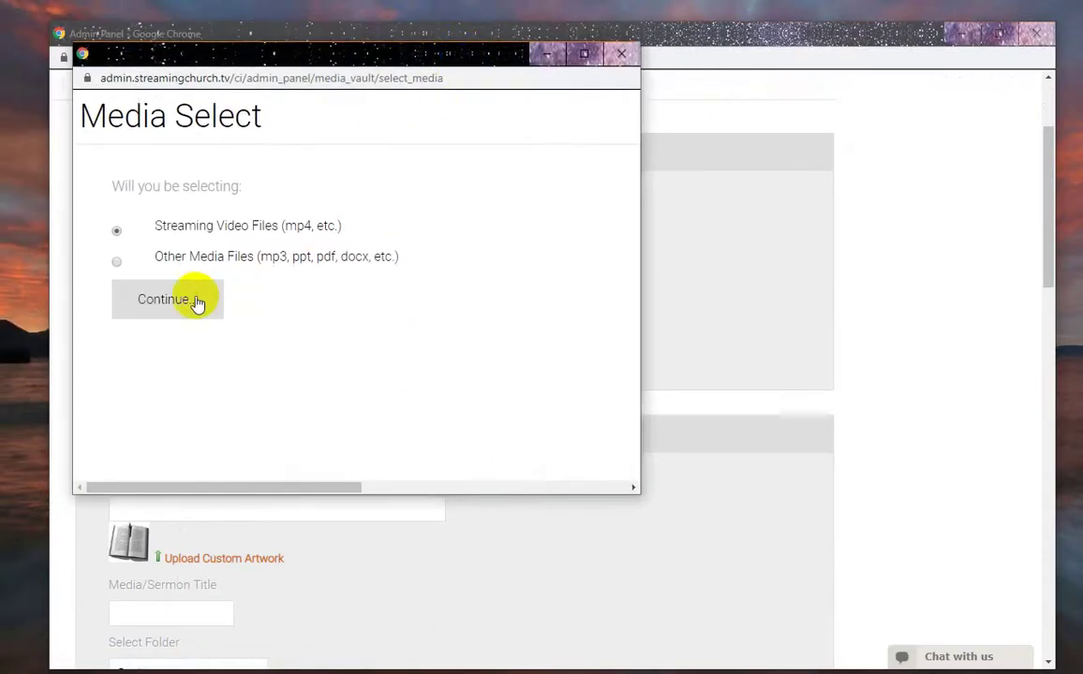
pyautogui.click(154, 300)
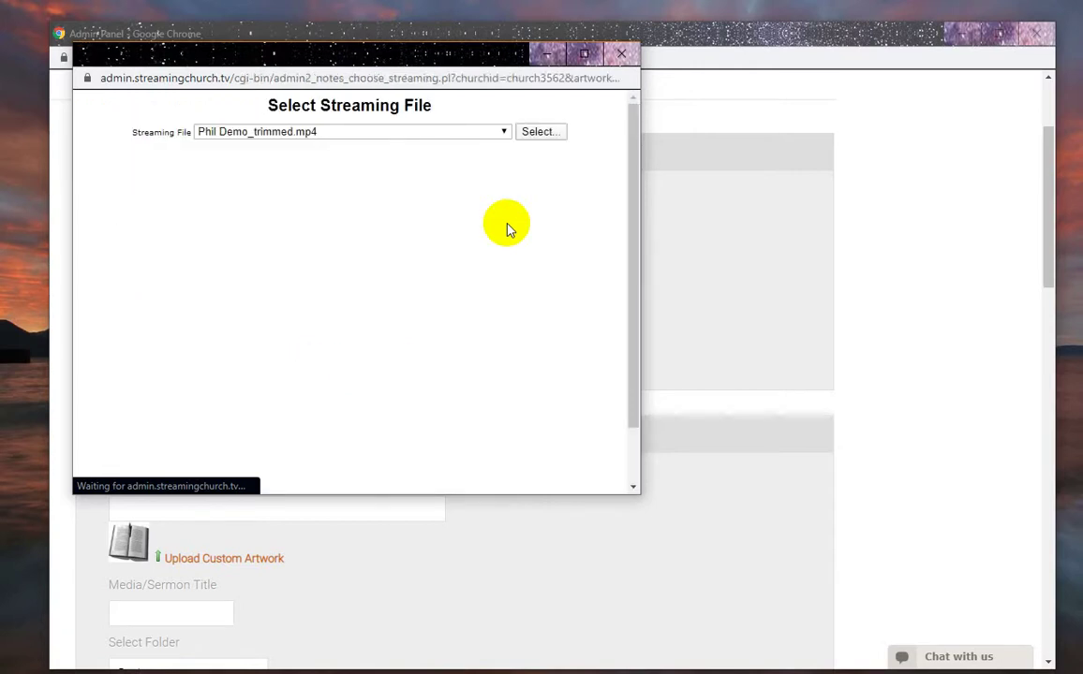
pyautogui.click(504, 133)
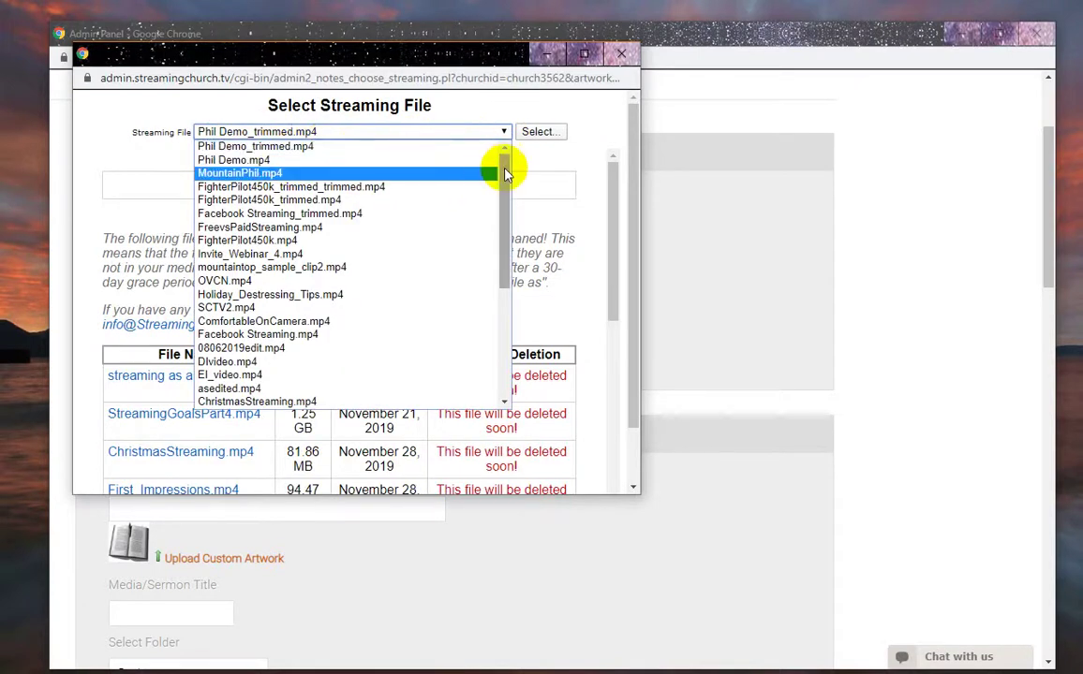
pyautogui.click(537, 163)
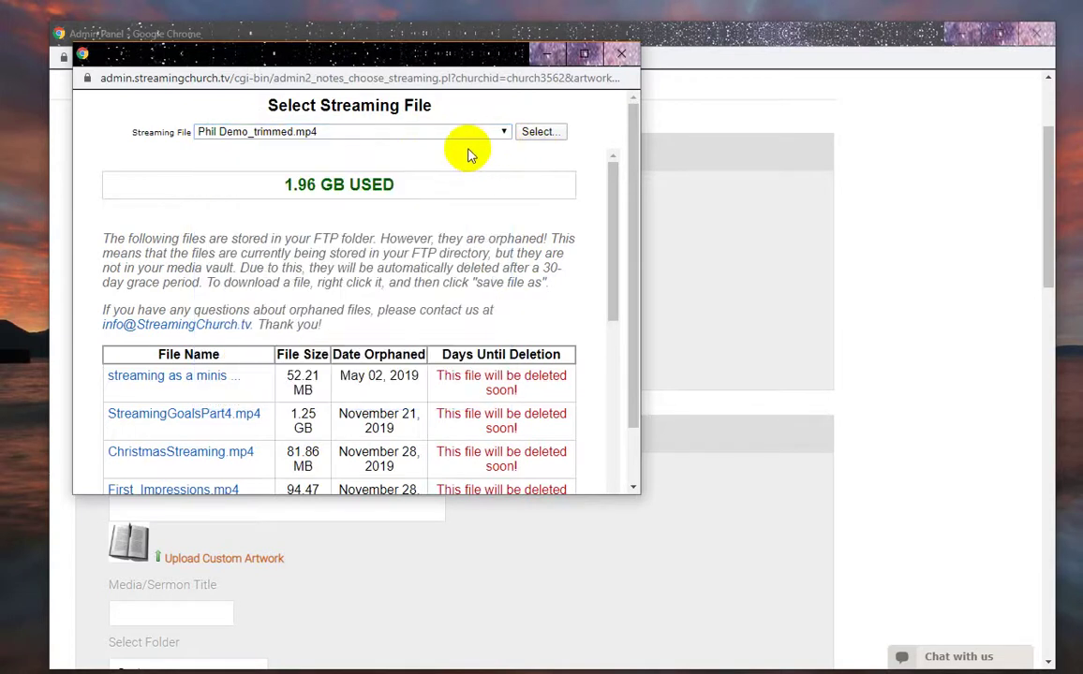